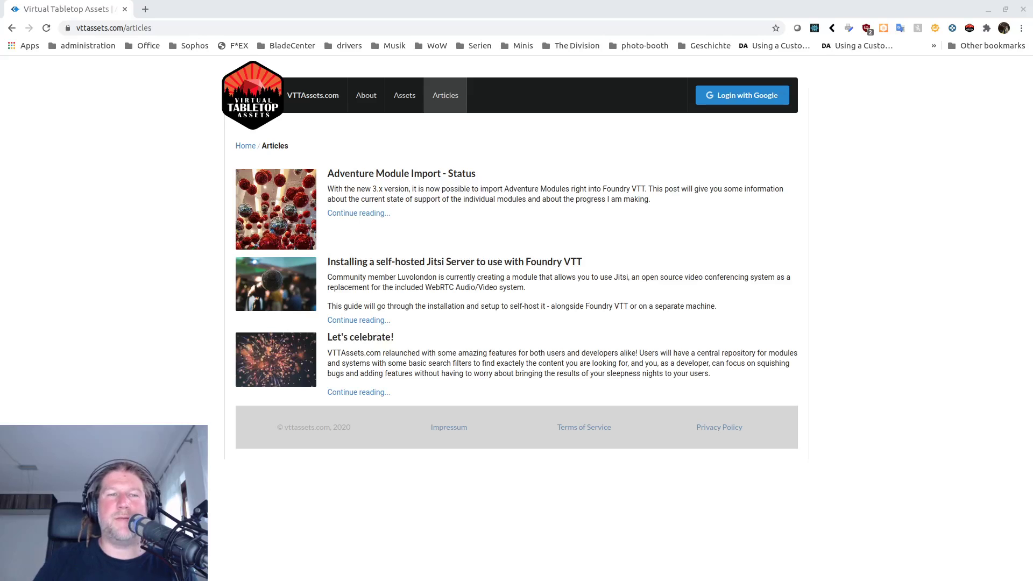
Reveal the full VTTAssets.com site address while on the Articles page
{"action": "double_click", "coordinate": [107, 28]}
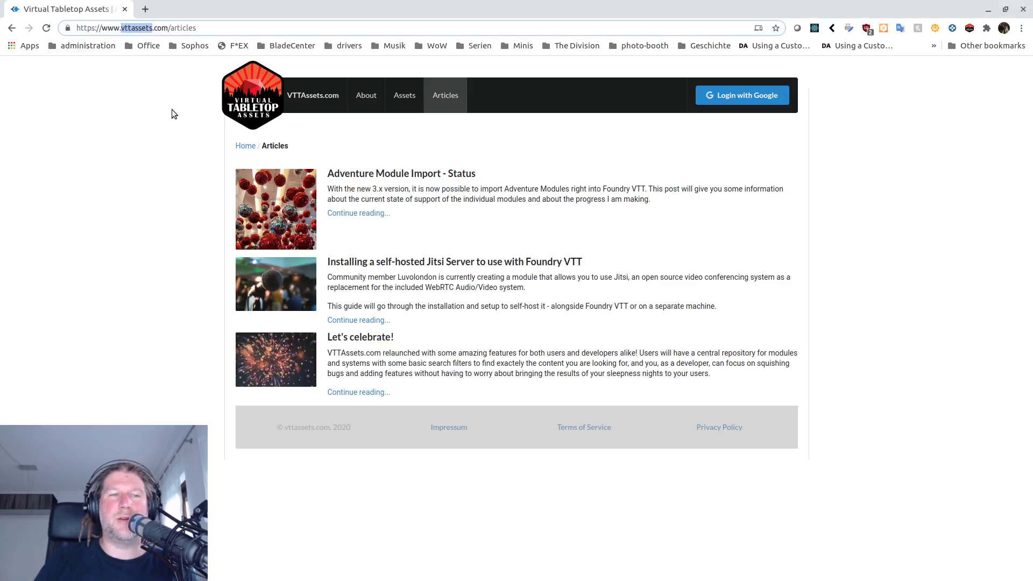
Sign in with the first Google account, then start connecting Patreon from My Patreon
{"action": "left_click", "coordinate": [745, 101]}
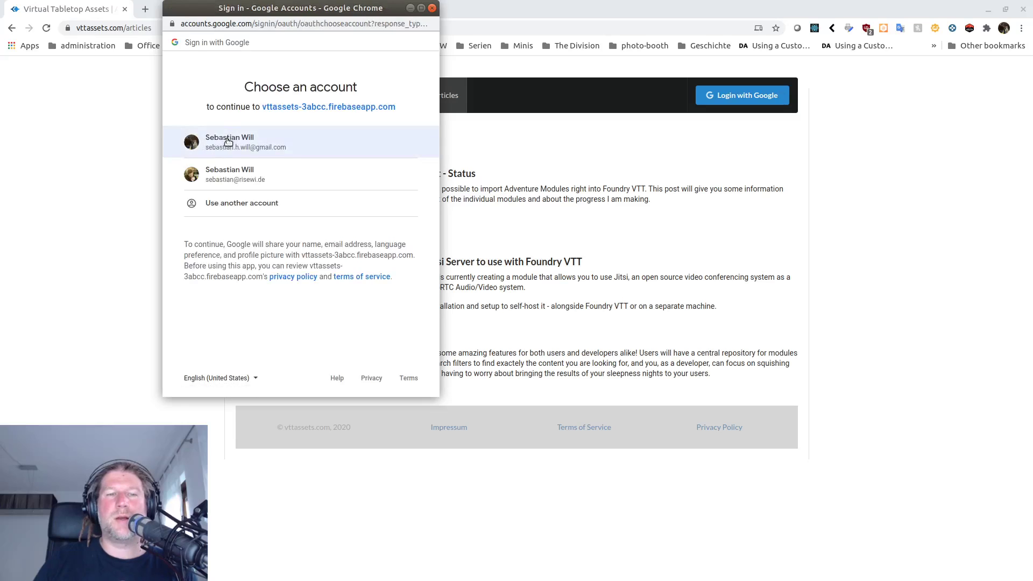
{"action": "left_click", "coordinate": [225, 143]}
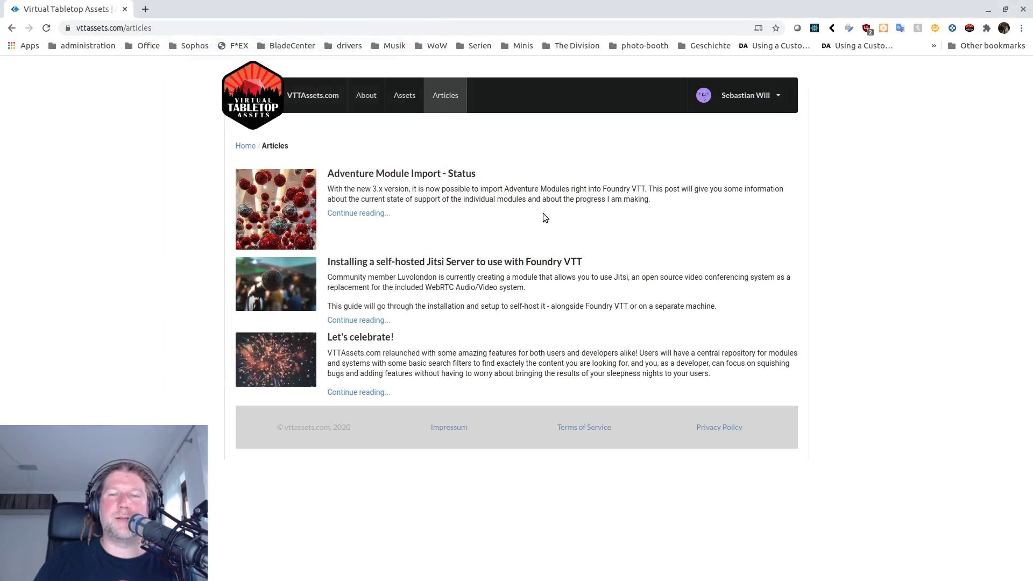
{"action": "left_click", "coordinate": [753, 105]}
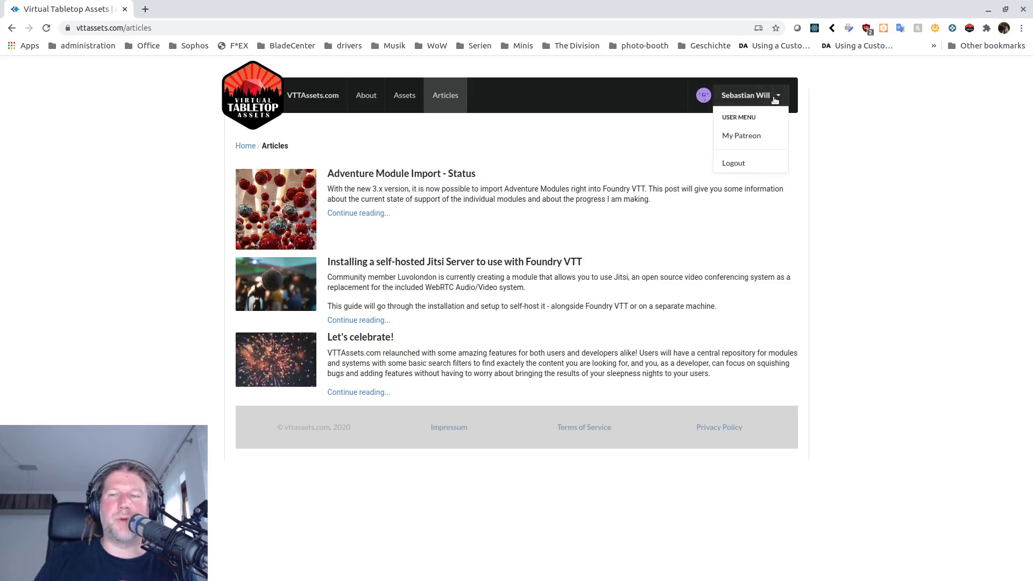
{"action": "left_click", "coordinate": [776, 98]}
{"action": "left_click", "coordinate": [778, 96]}
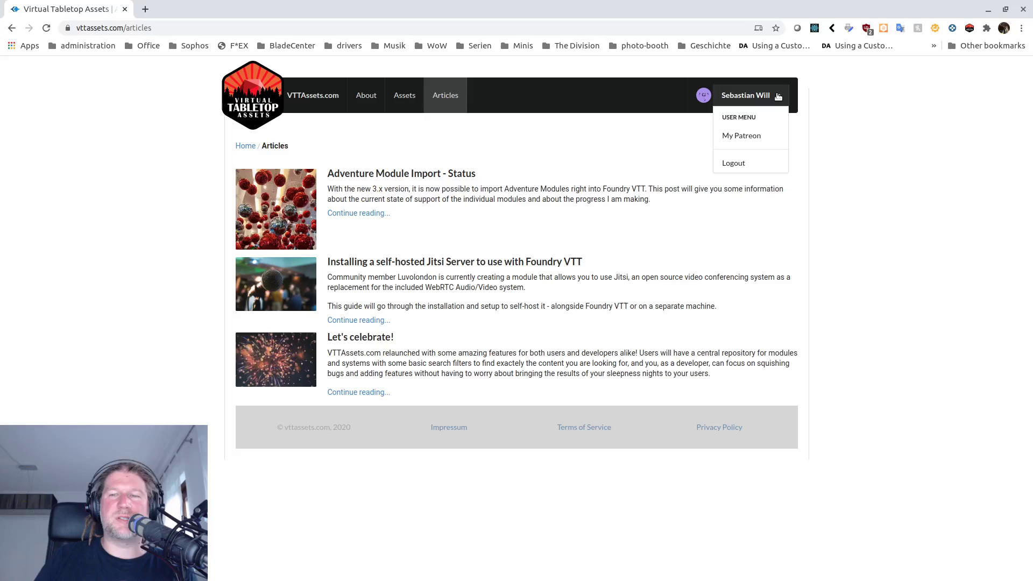
{"action": "left_click", "coordinate": [743, 138]}
{"action": "left_click", "coordinate": [869, 157]}
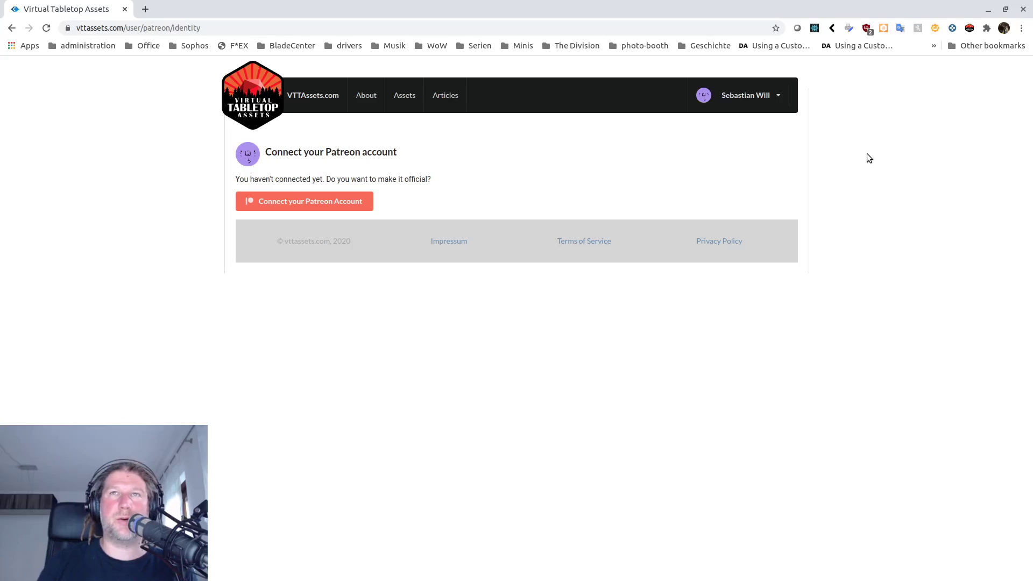
{"action": "left_click", "coordinate": [332, 203]}
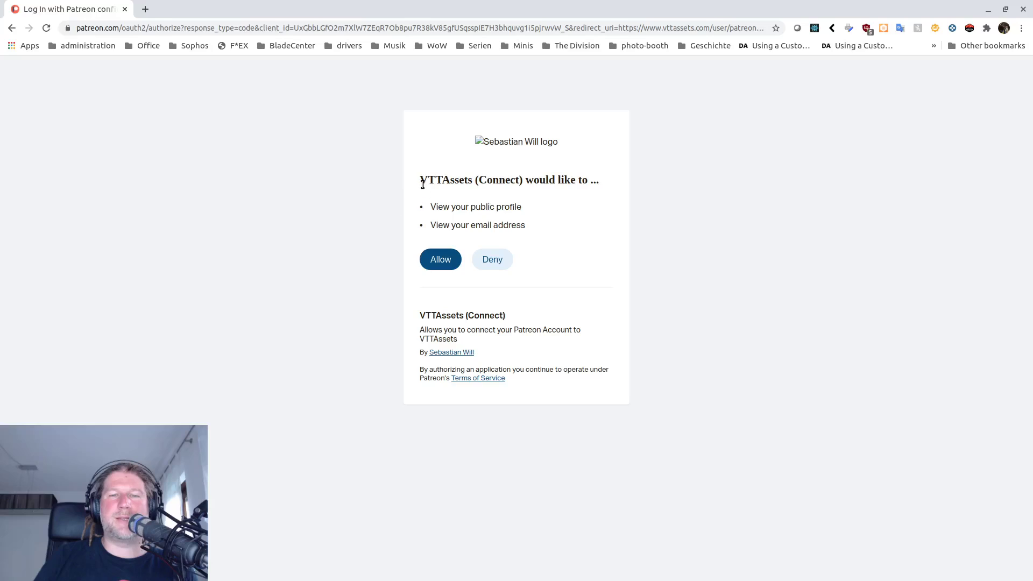
Verify the VTTAssets app name and patreon.com address, then allow VTTAssets access
{"action": "left_click_drag", "start_coordinate": [420, 179], "coordinate": [480, 191]}
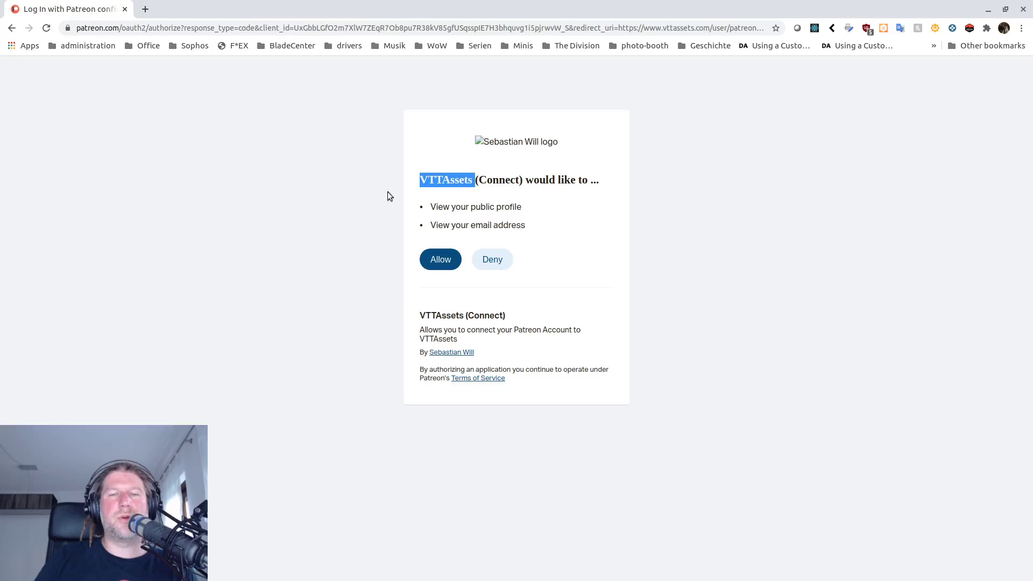
{"action": "left_click", "coordinate": [105, 30]}
{"action": "left_click_drag", "start_coordinate": [78, 28], "coordinate": [164, 28]}
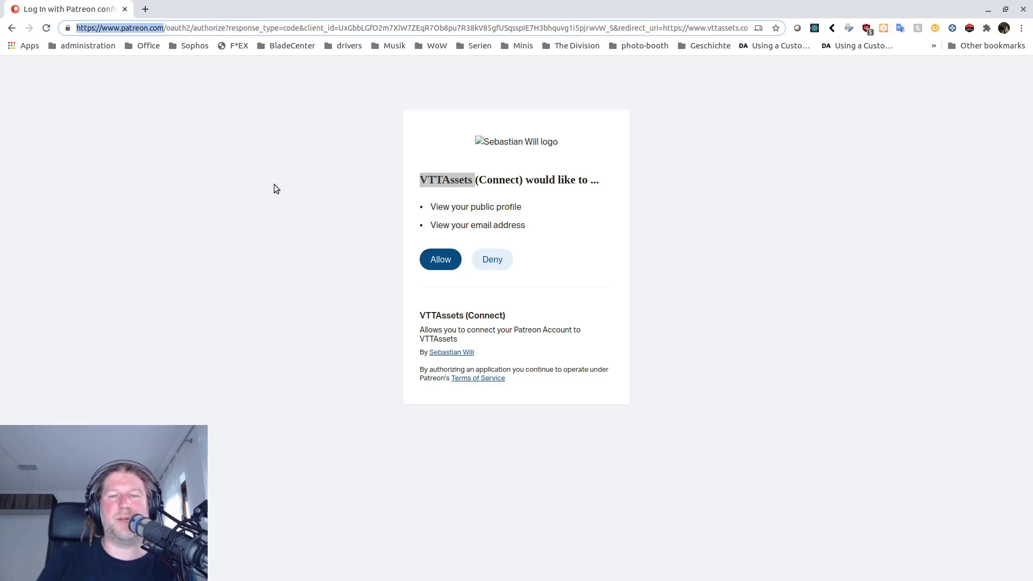
{"action": "left_click", "coordinate": [446, 259]}
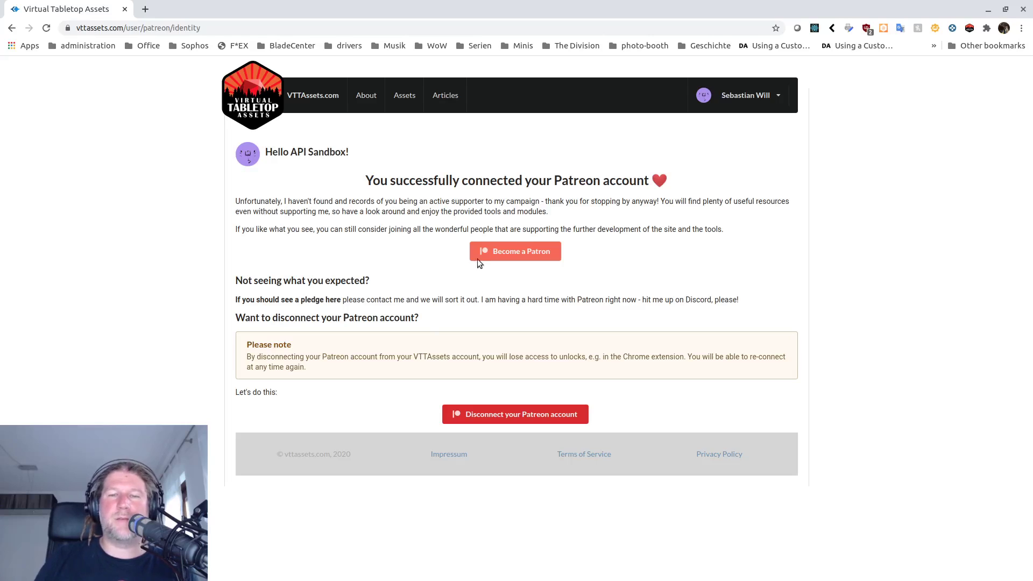
Highlight the 'connected your Patreon' confirmation and the note about no active support
{"action": "left_click_drag", "start_coordinate": [462, 181], "coordinate": [600, 183]}
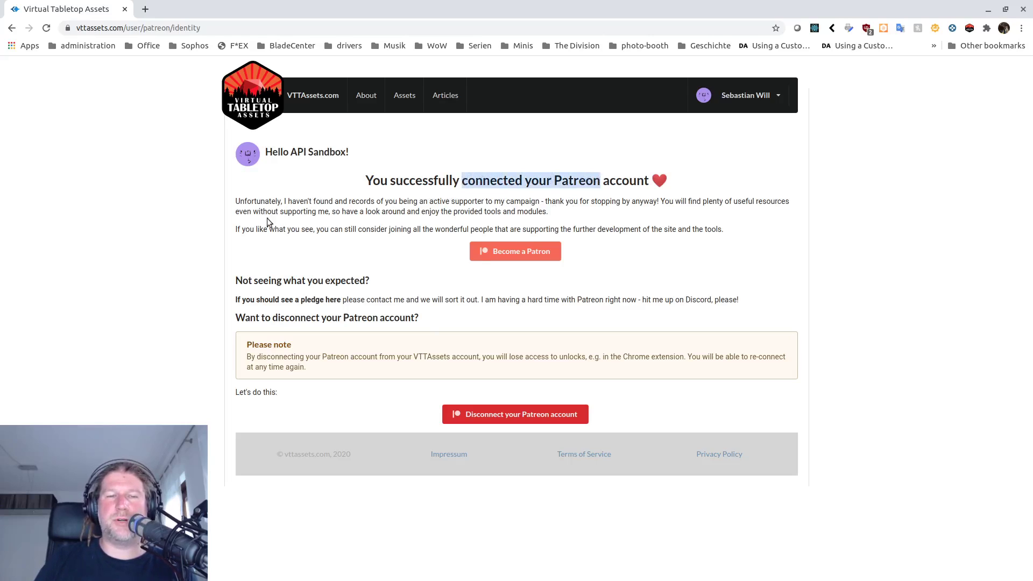
{"action": "left_click_drag", "start_coordinate": [235, 202], "coordinate": [382, 203]}
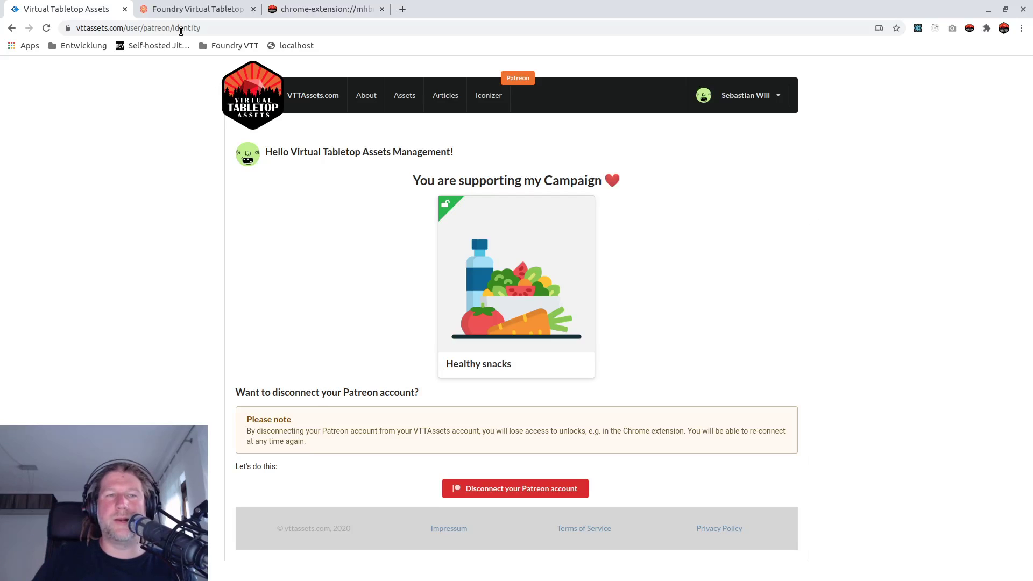
Switch to the Foundry VTT game and confirm the extension popup shows its Foundry connection
{"action": "left_click", "coordinate": [173, 12]}
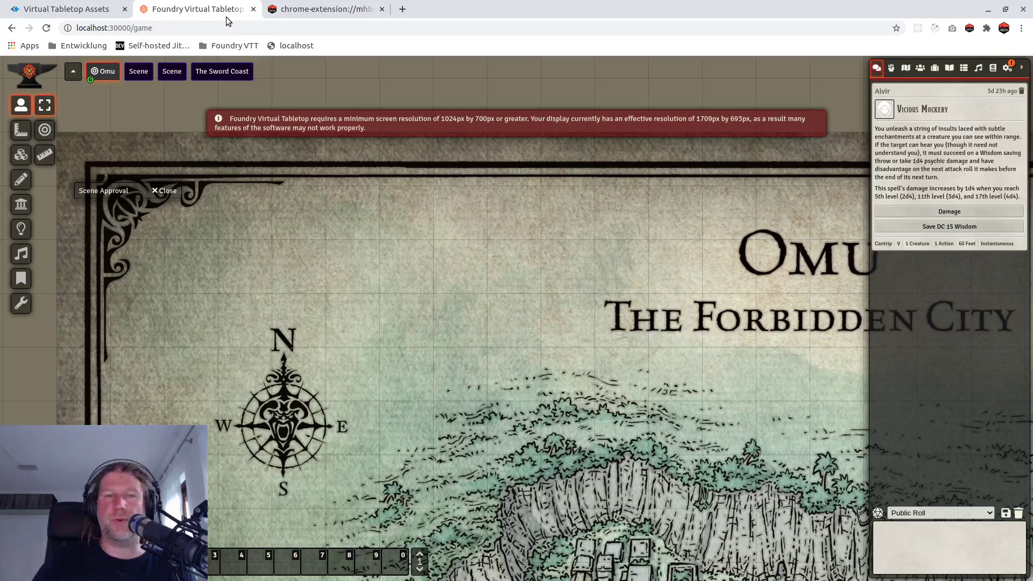
{"action": "left_click", "coordinate": [114, 15]}
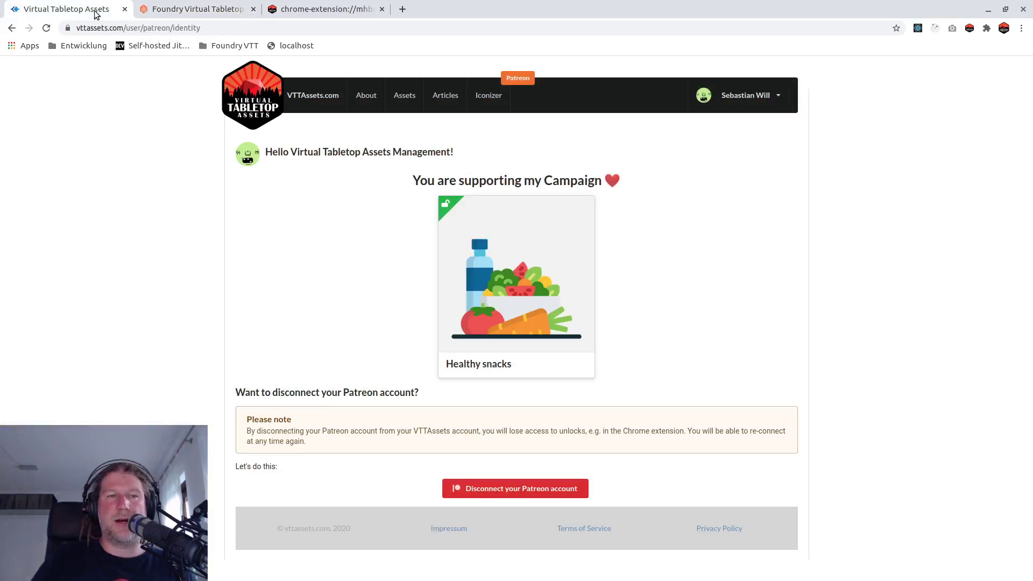
{"action": "left_click", "coordinate": [189, 15]}
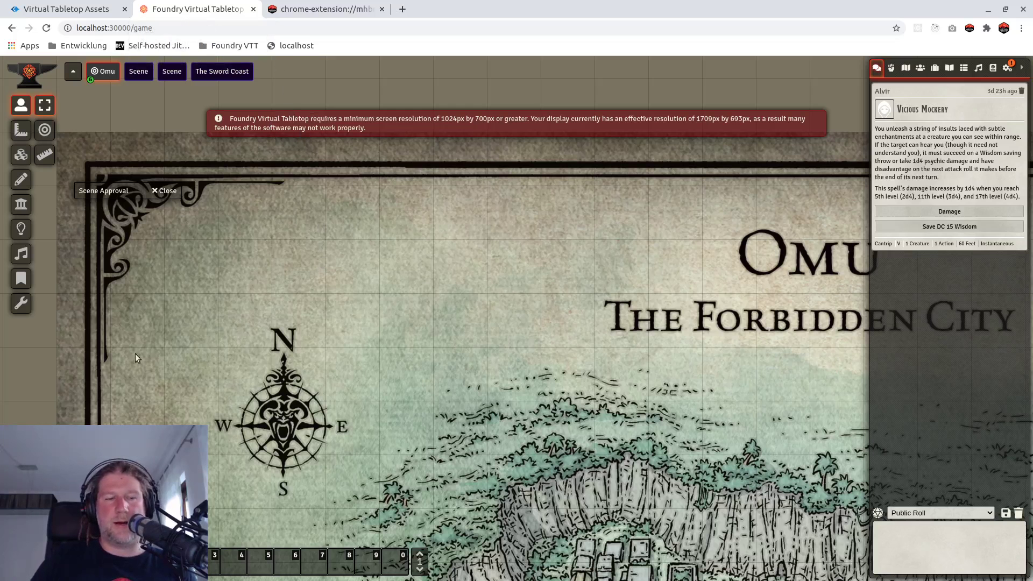
{"action": "left_click", "coordinate": [970, 28]}
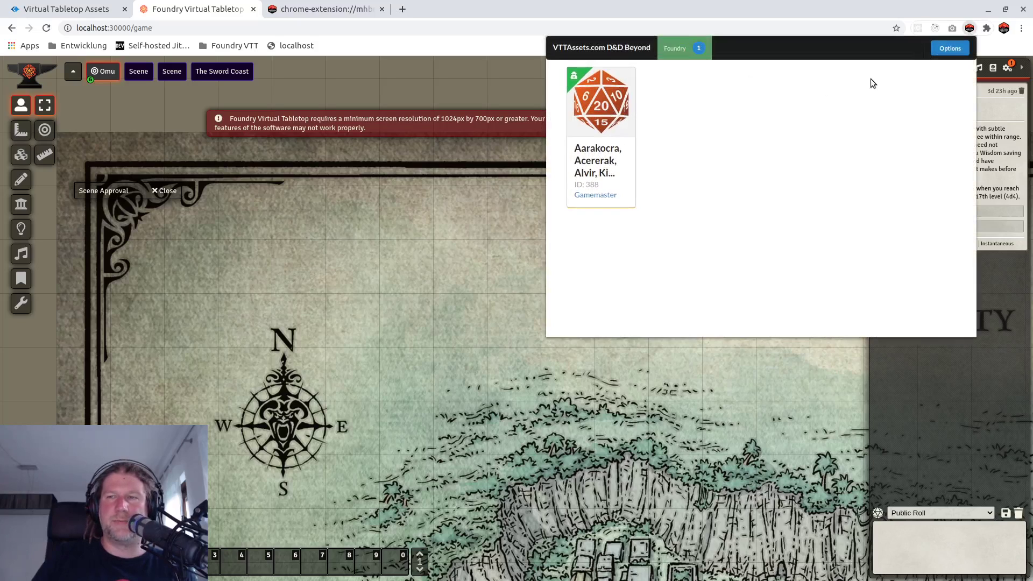
{"action": "left_click", "coordinate": [415, 207]}
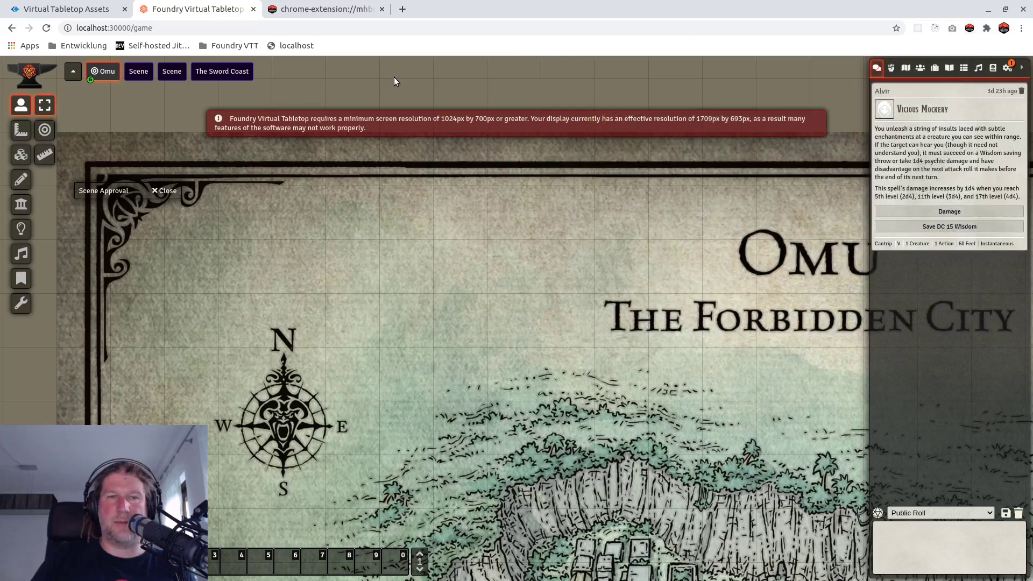
{"action": "left_click", "coordinate": [322, 9]}
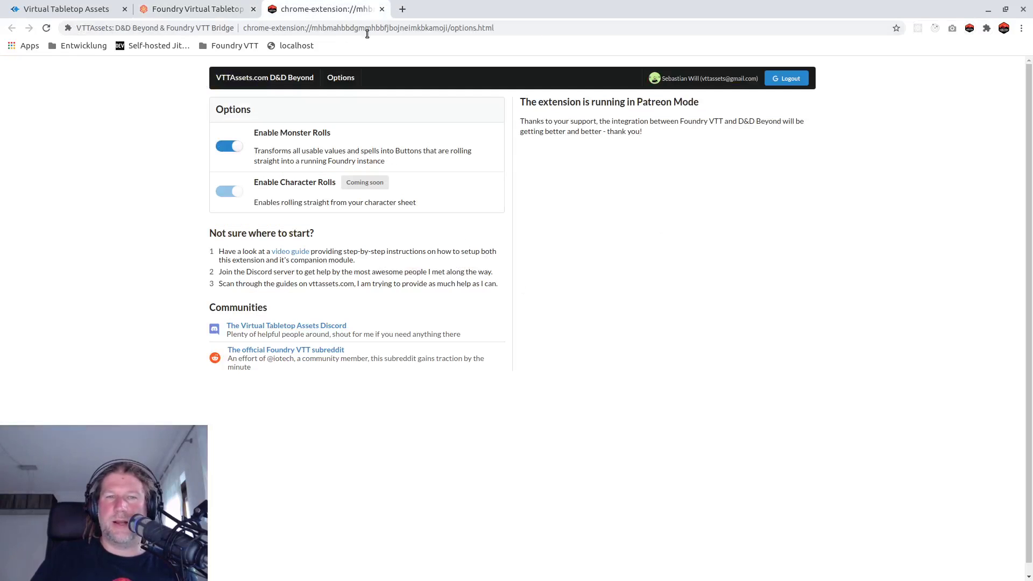
Reopen the extension options page from its popup and point out the basic Mode heading
{"action": "left_click", "coordinate": [382, 9]}
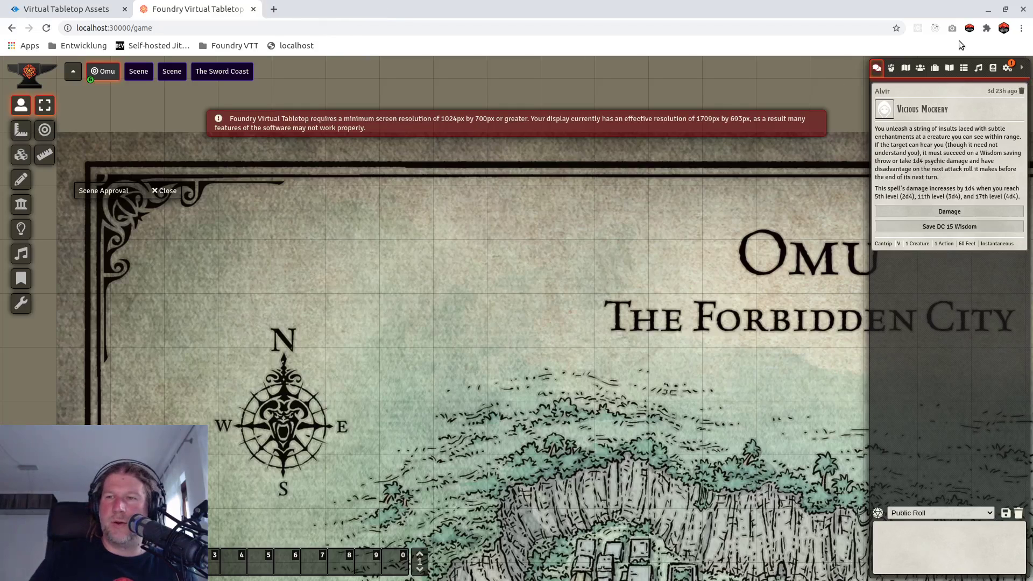
{"action": "left_click", "coordinate": [969, 28]}
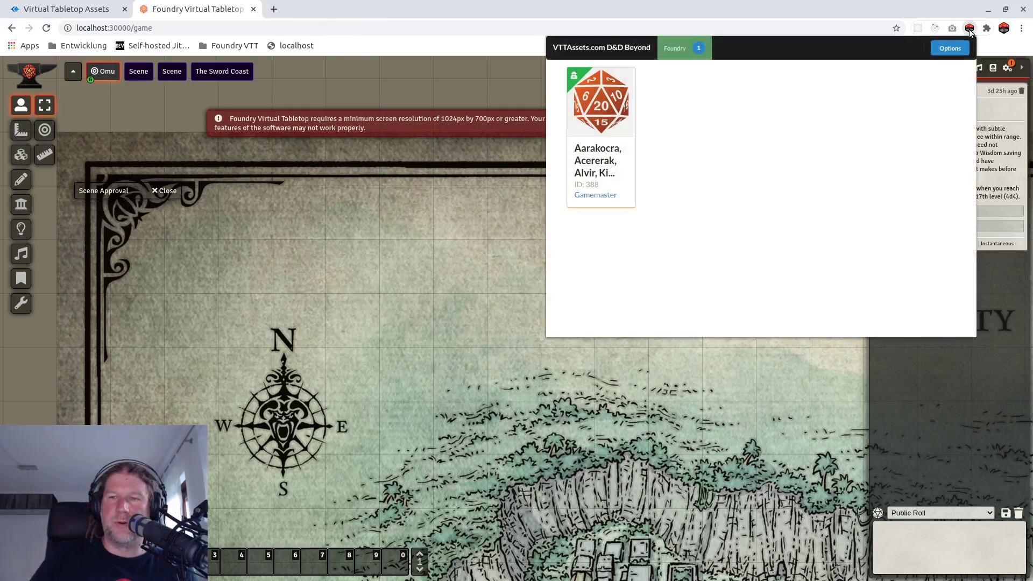
{"action": "left_click", "coordinate": [950, 48]}
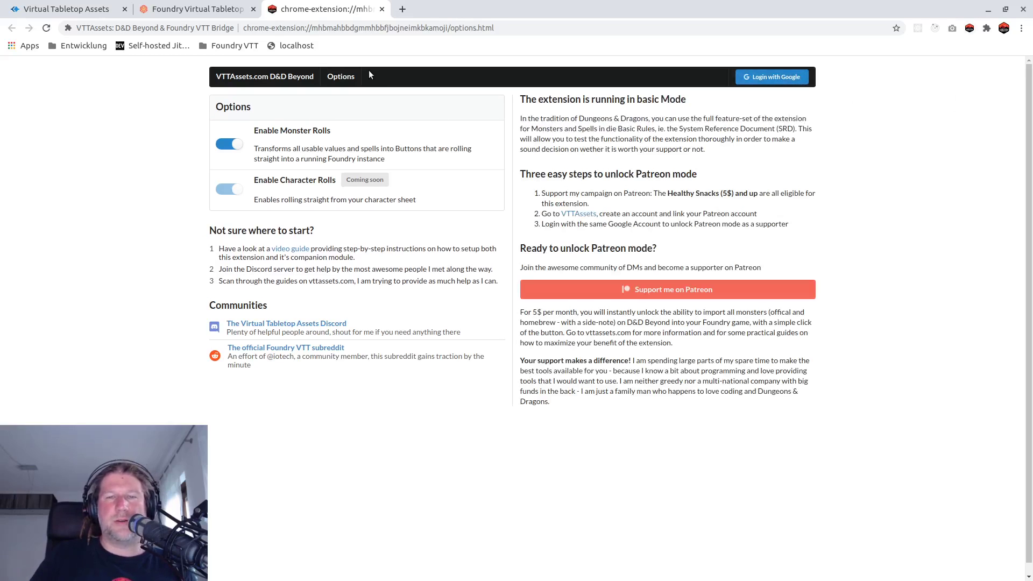
{"action": "left_click_drag", "start_coordinate": [519, 102], "coordinate": [691, 105]}
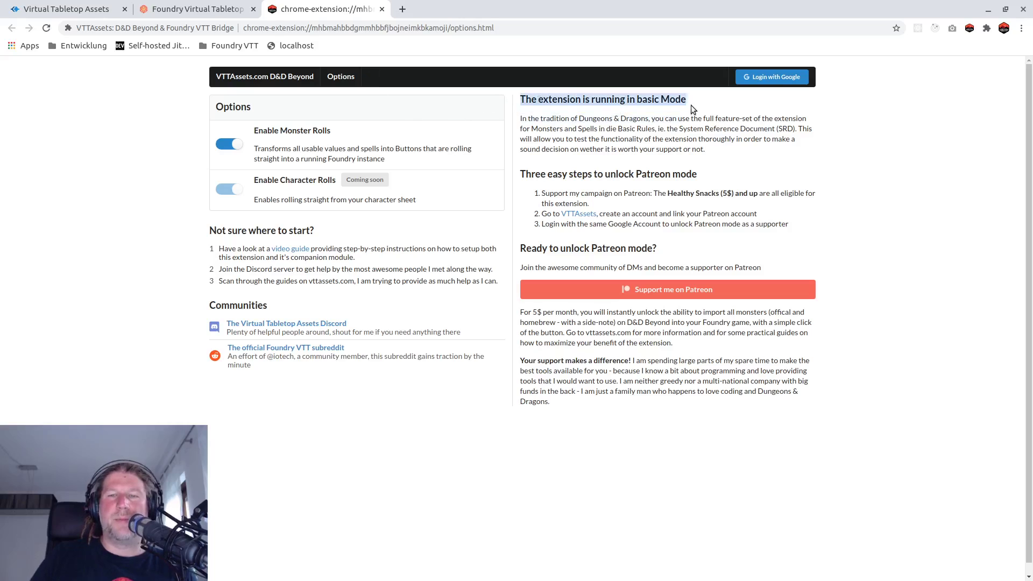
{"action": "left_click", "coordinate": [715, 121]}
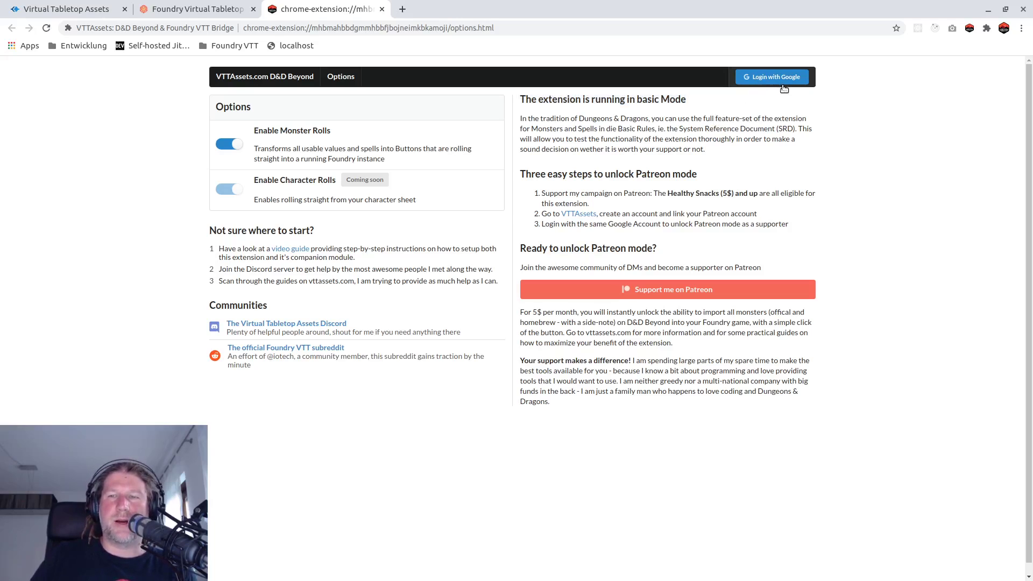
{"action": "left_click", "coordinate": [92, 10]}
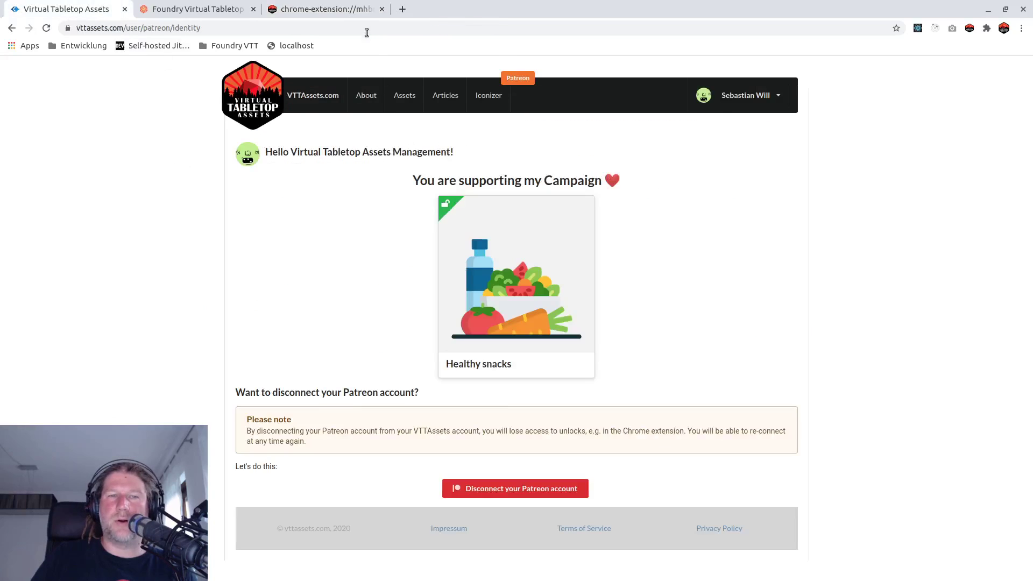
{"action": "left_click", "coordinate": [323, 9]}
Sign in to the extension with Google and highlight the resulting Patreon Mode message
{"action": "left_click", "coordinate": [790, 82]}
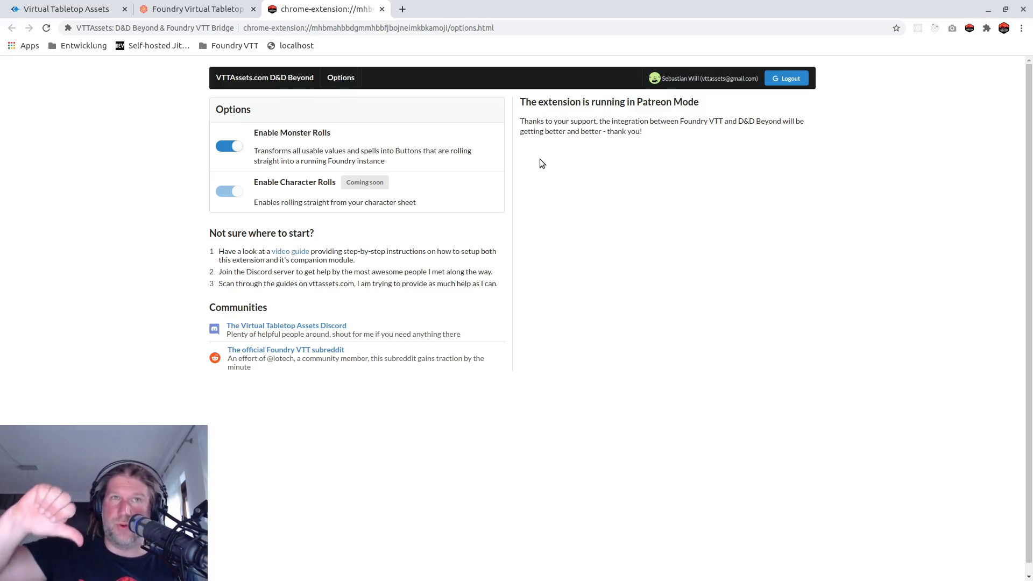
{"action": "left_click_drag", "start_coordinate": [522, 103], "coordinate": [705, 108]}
{"action": "left_click", "coordinate": [646, 105]}
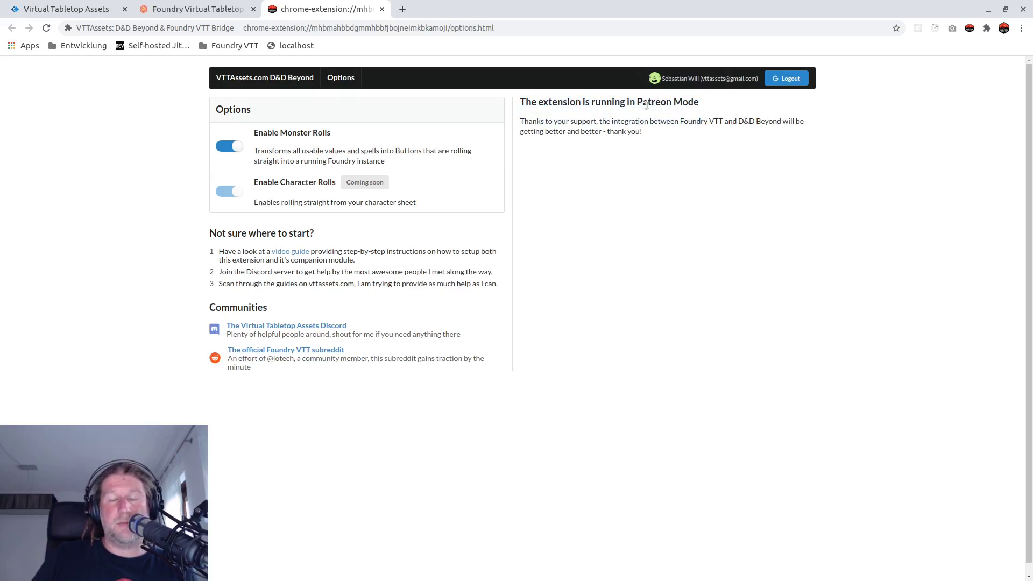
{"action": "left_click_drag", "start_coordinate": [637, 104], "coordinate": [715, 113]}
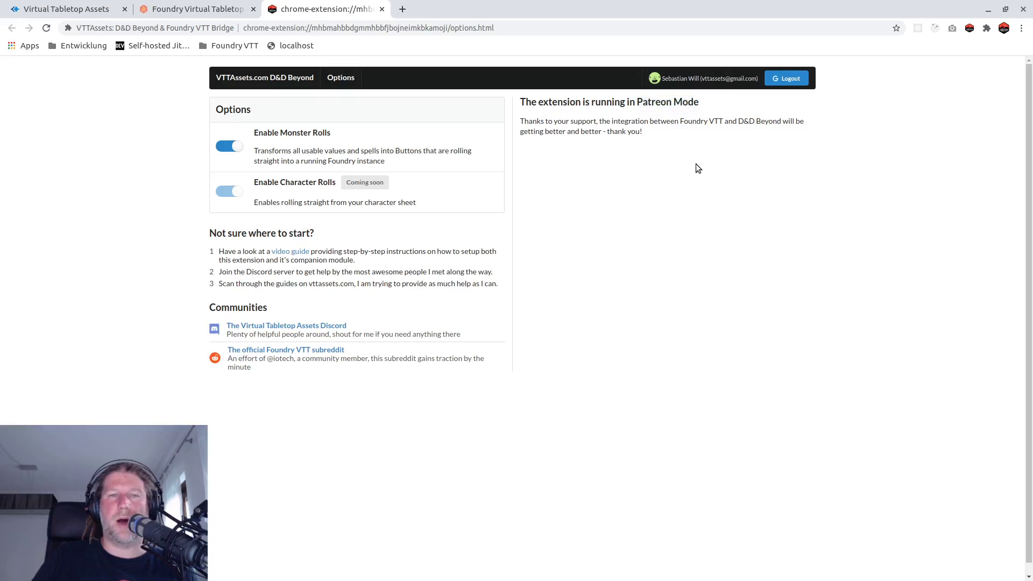
Go to dndbeyond.com in a new browser tab
{"action": "left_click", "coordinate": [401, 14]}
{"action": "type", "text": "dm"}
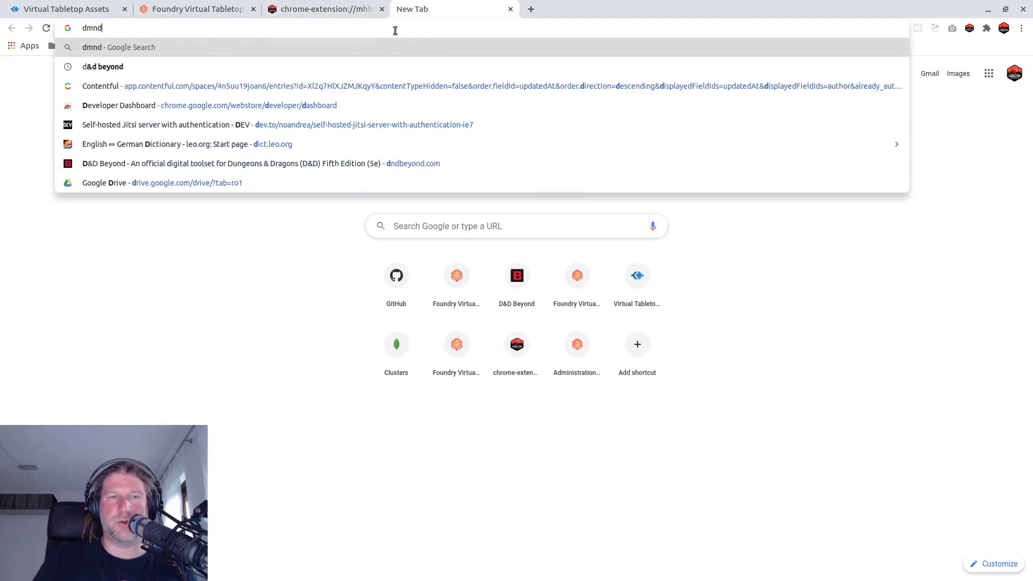
{"action": "key", "text": "BackSpace"}
{"action": "type", "text": "ndbeyond.com"}
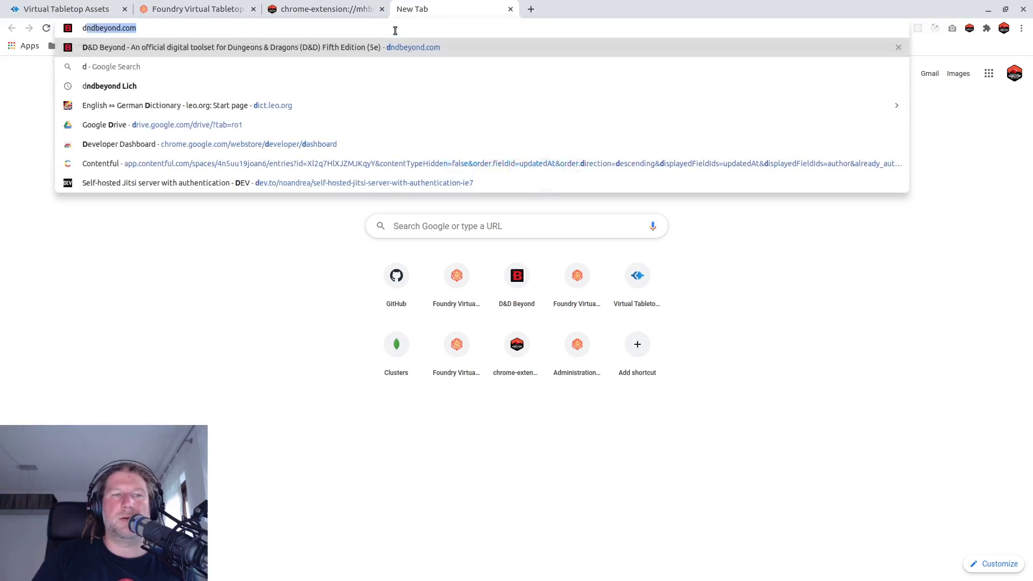
{"action": "key", "text": "Return"}
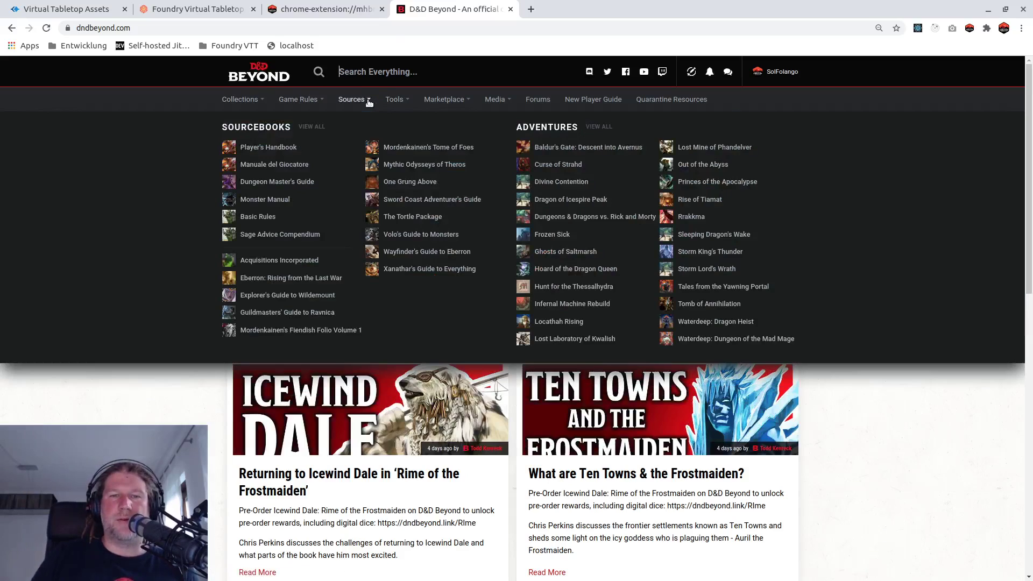
List D&D Beyond monsters filtered by source Baldur's Gate: Descent into Avernus
{"action": "mouse_move", "coordinate": [368, 102]}
{"action": "mouse_move", "coordinate": [313, 102]}
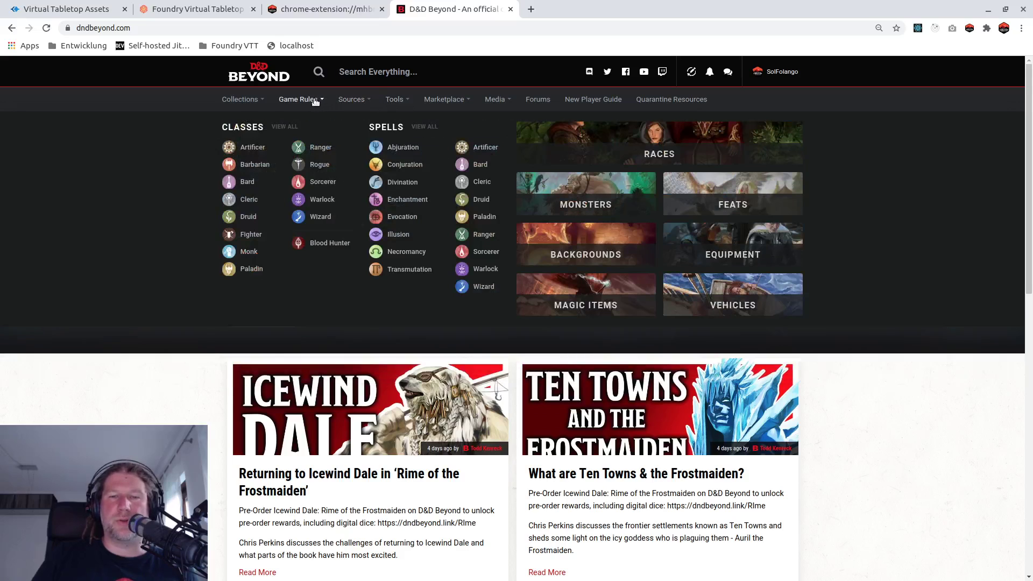
{"action": "left_click", "coordinate": [561, 215]}
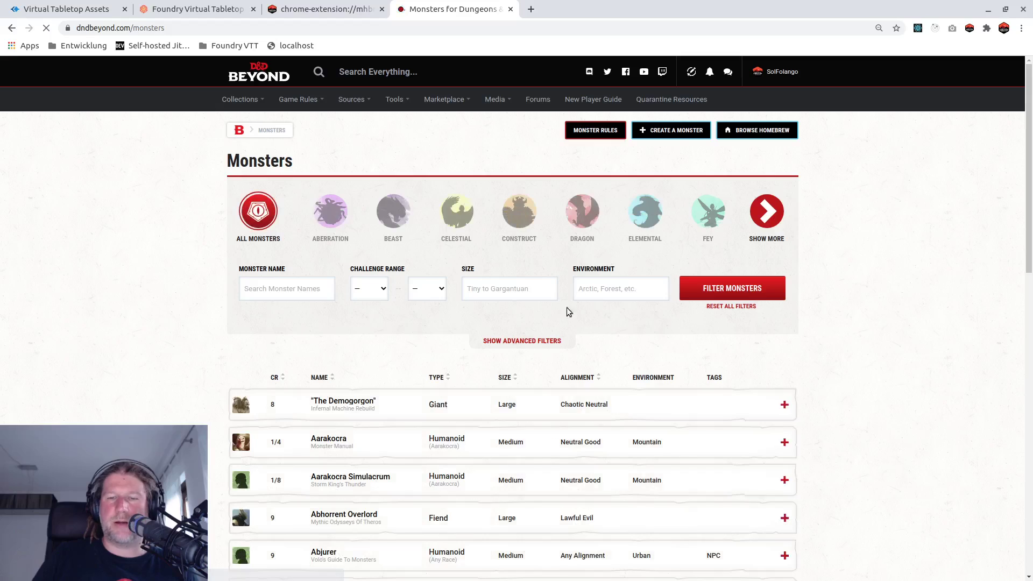
{"action": "left_click", "coordinate": [530, 339]}
{"action": "scroll", "coordinate": [752, 418], "scroll_direction": "down", "scroll_amount": 1}
{"action": "scroll", "coordinate": [752, 418], "scroll_direction": "down", "scroll_amount": 2}
{"action": "left_click", "coordinate": [646, 300]}
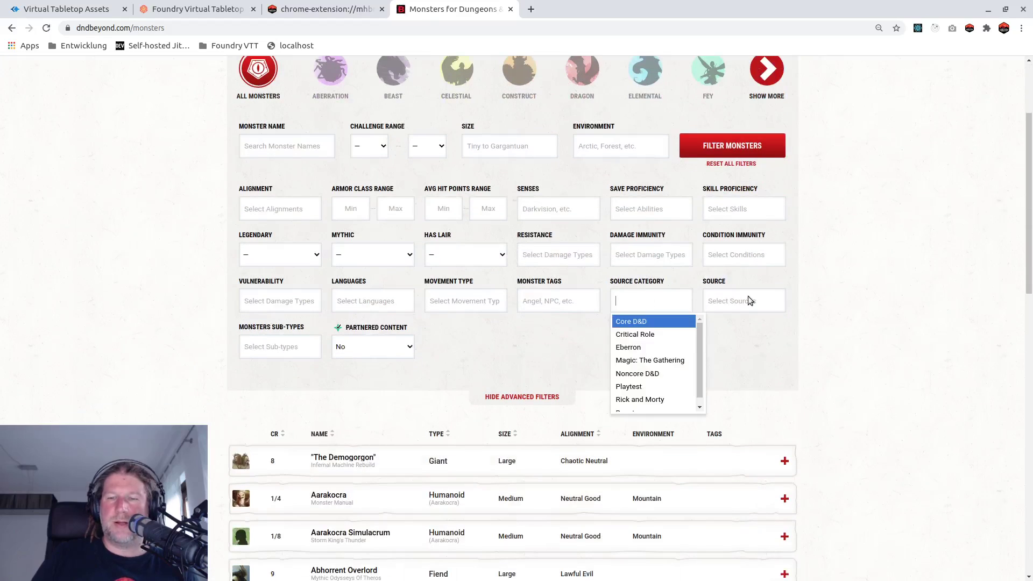
{"action": "left_click", "coordinate": [748, 300]}
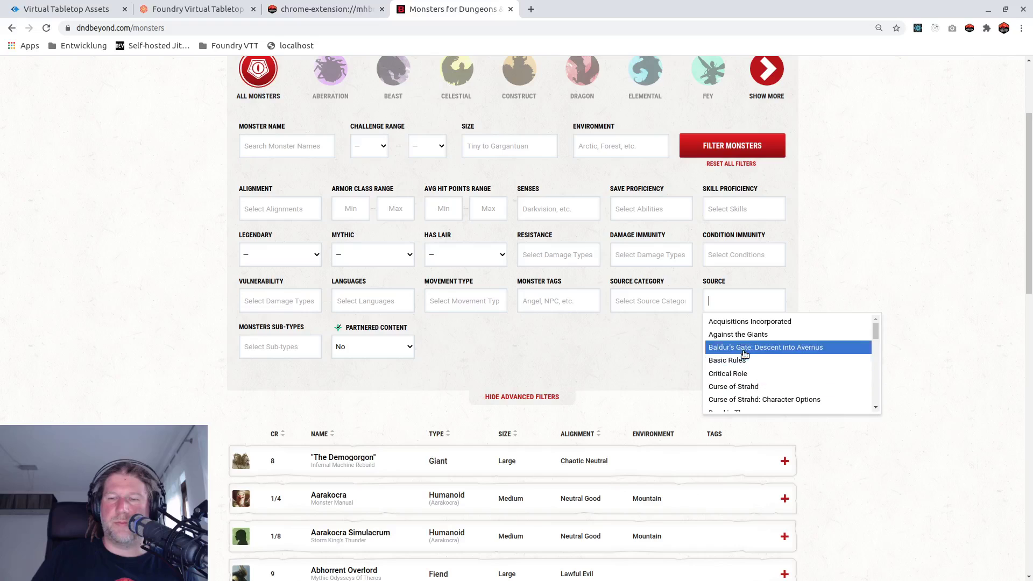
{"action": "left_click", "coordinate": [746, 347]}
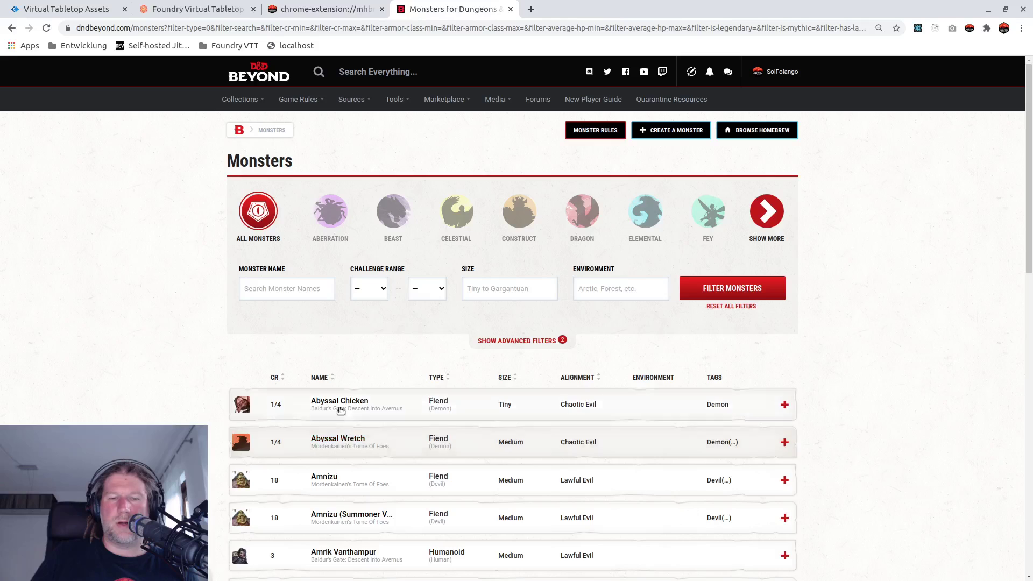
Open the Abyssal Chicken monster page and import it into Foundry VTT
{"action": "left_click", "coordinate": [341, 411]}
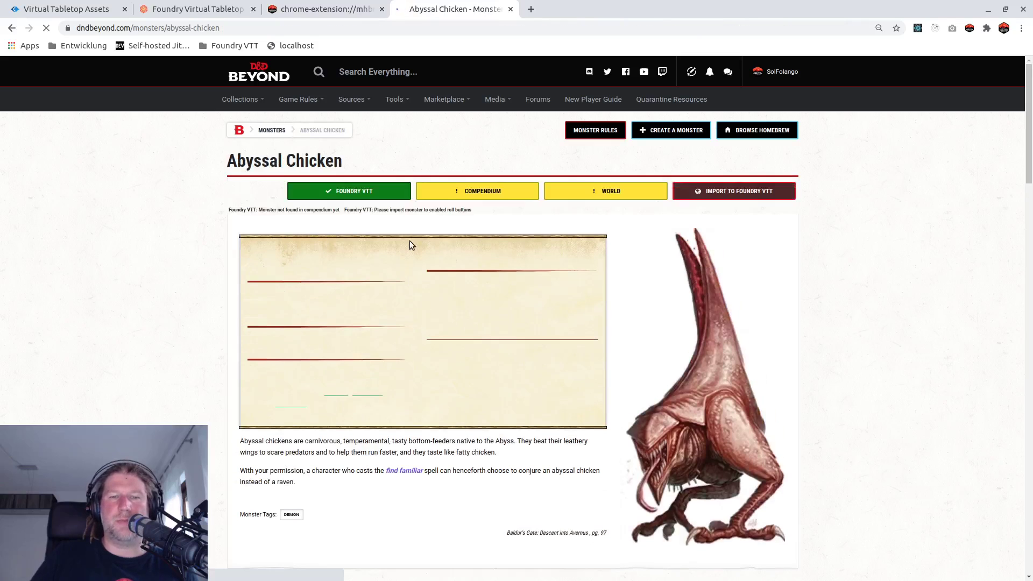
{"action": "scroll", "coordinate": [808, 253], "scroll_direction": "down", "scroll_amount": 1}
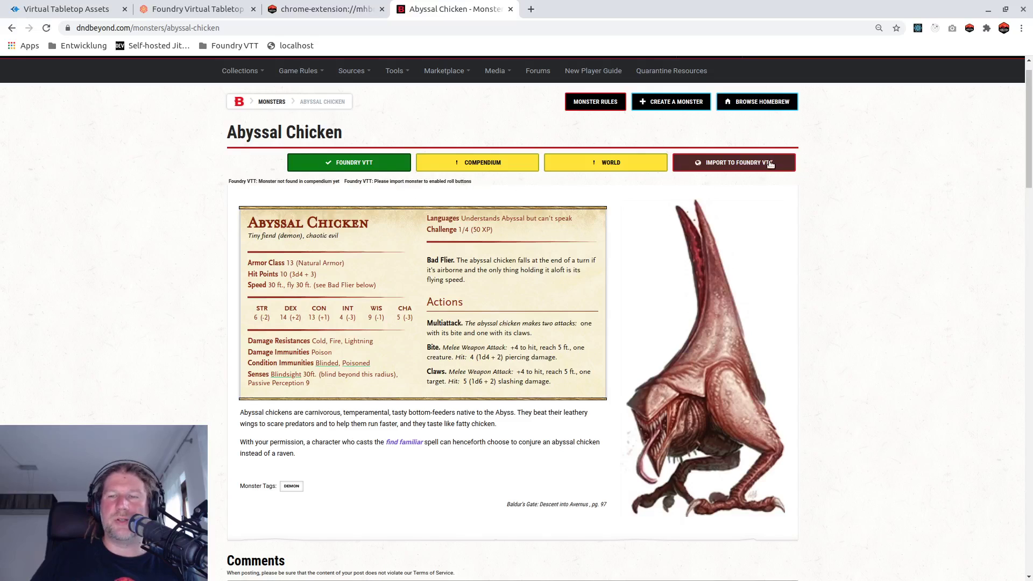
{"action": "left_click", "coordinate": [750, 167]}
{"action": "left_click", "coordinate": [221, 9]}
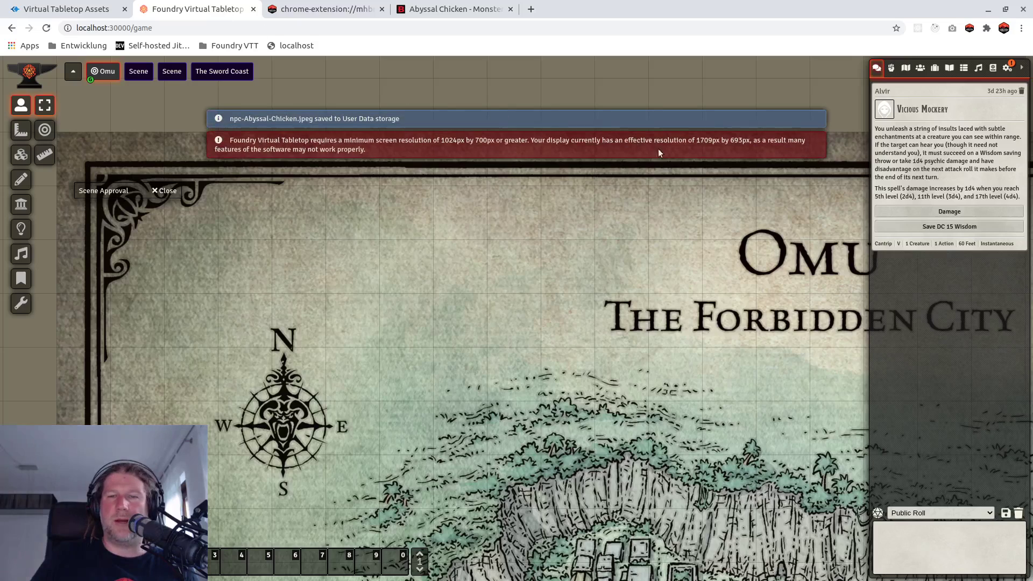
Open the Abyssal Chicken sheet from Actors > D&D Beyond Import > Monster > Fiend
{"action": "left_click", "coordinate": [920, 69]}
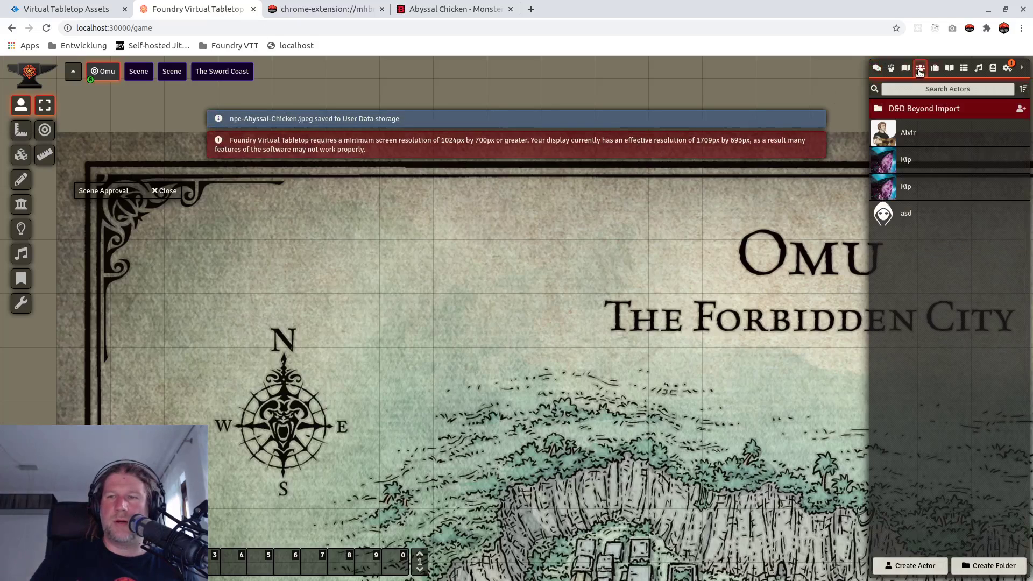
{"action": "left_click", "coordinate": [913, 117]}
{"action": "left_click", "coordinate": [920, 135]}
{"action": "left_click", "coordinate": [914, 197]}
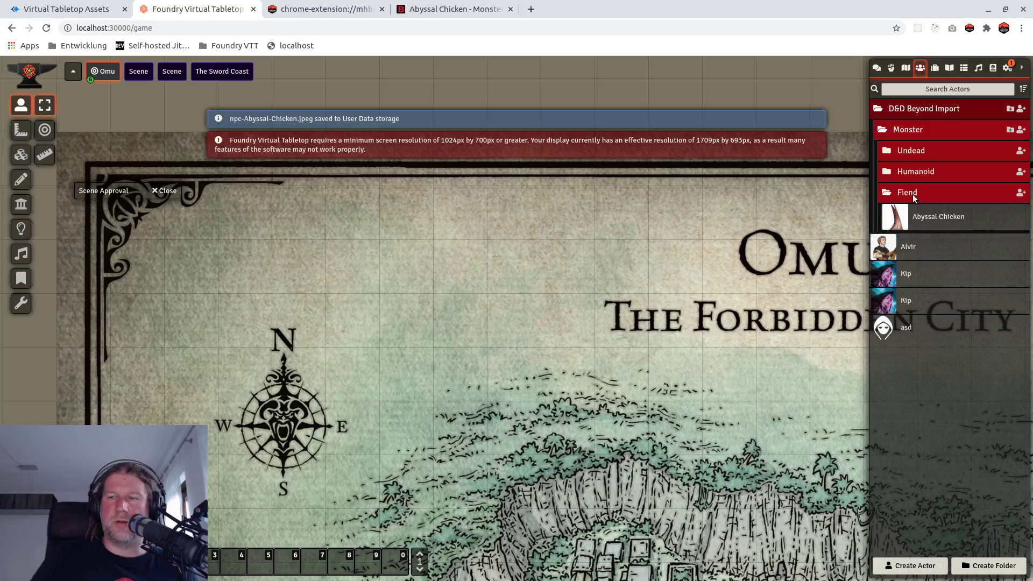
{"action": "left_click", "coordinate": [926, 214]}
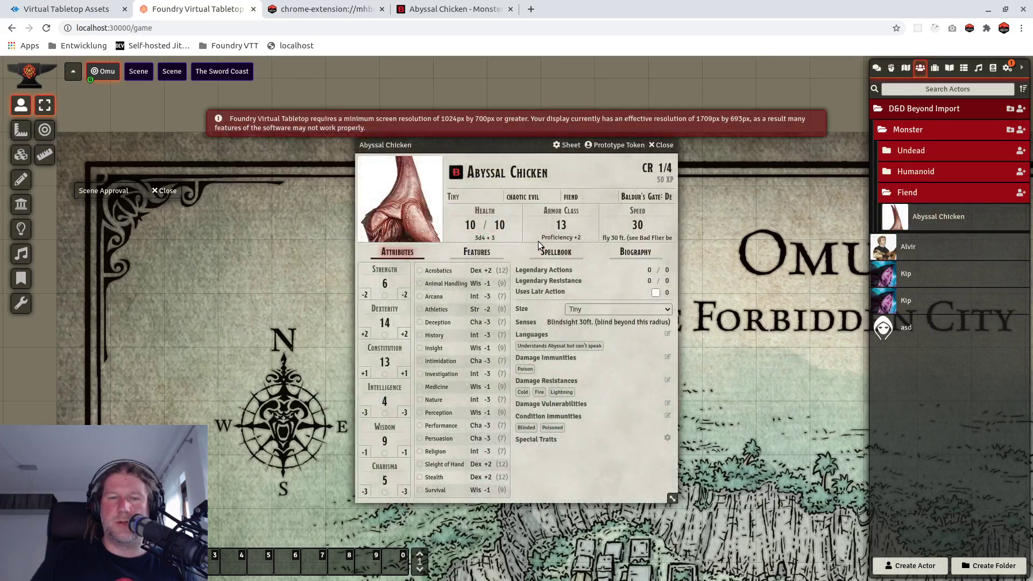